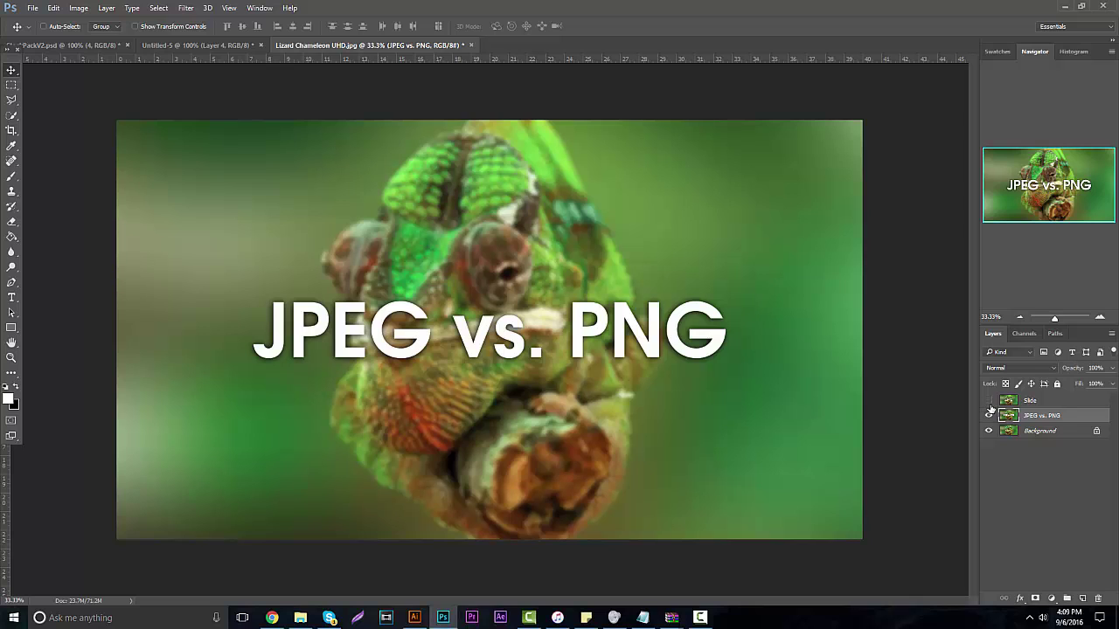
# Step: Hide the Slide overlay and the JPEG vs. PNG title layers so only the chameleon photo shows
pyautogui.click(990, 416)
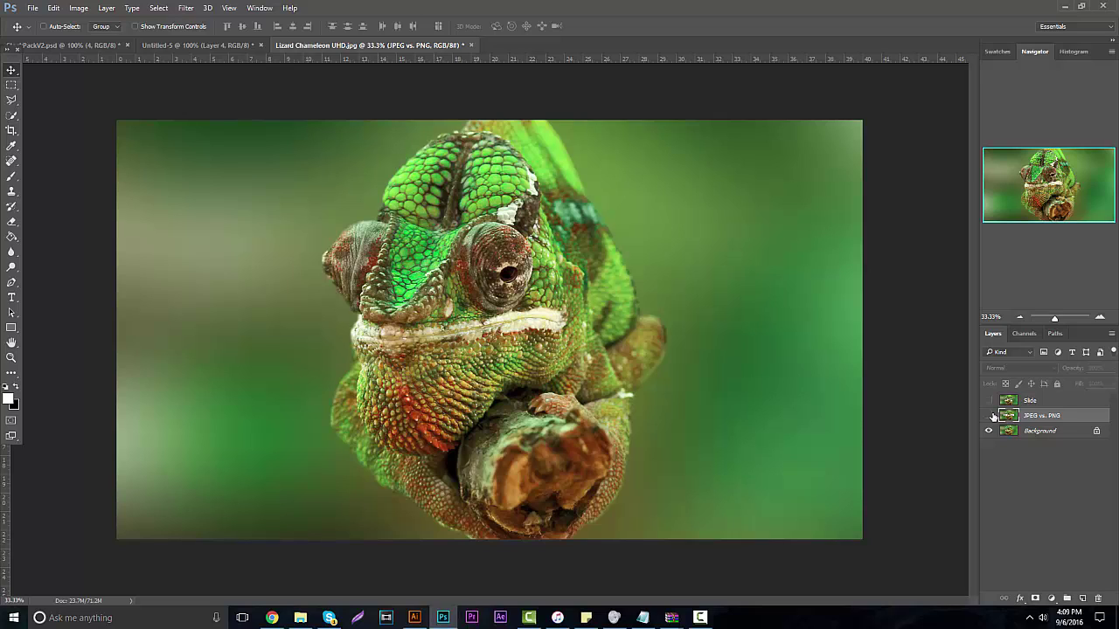
pyautogui.click(989, 416)
# Step: Open the Save for Web (Legacy) export dialog from File > Export
pyautogui.click(32, 8)
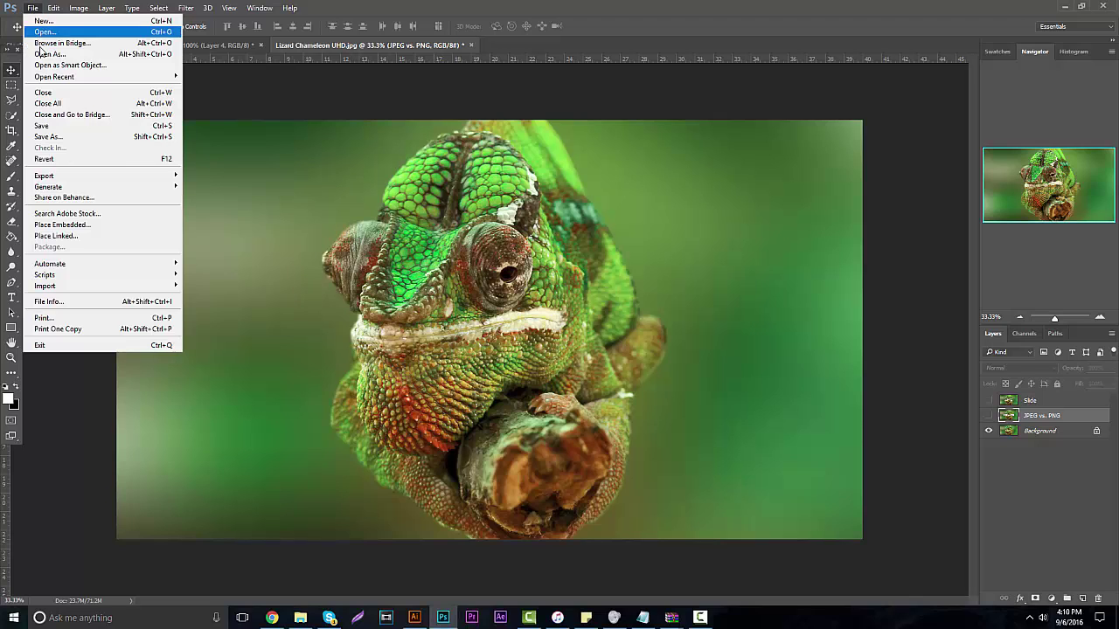
pyautogui.moveTo(86, 175)
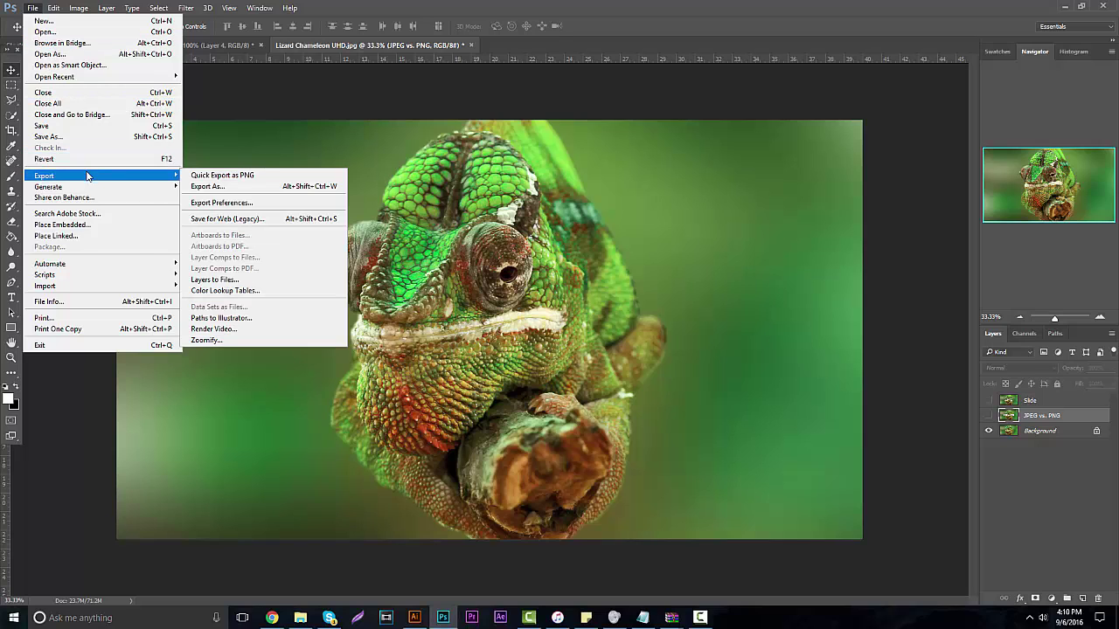
pyautogui.click(243, 219)
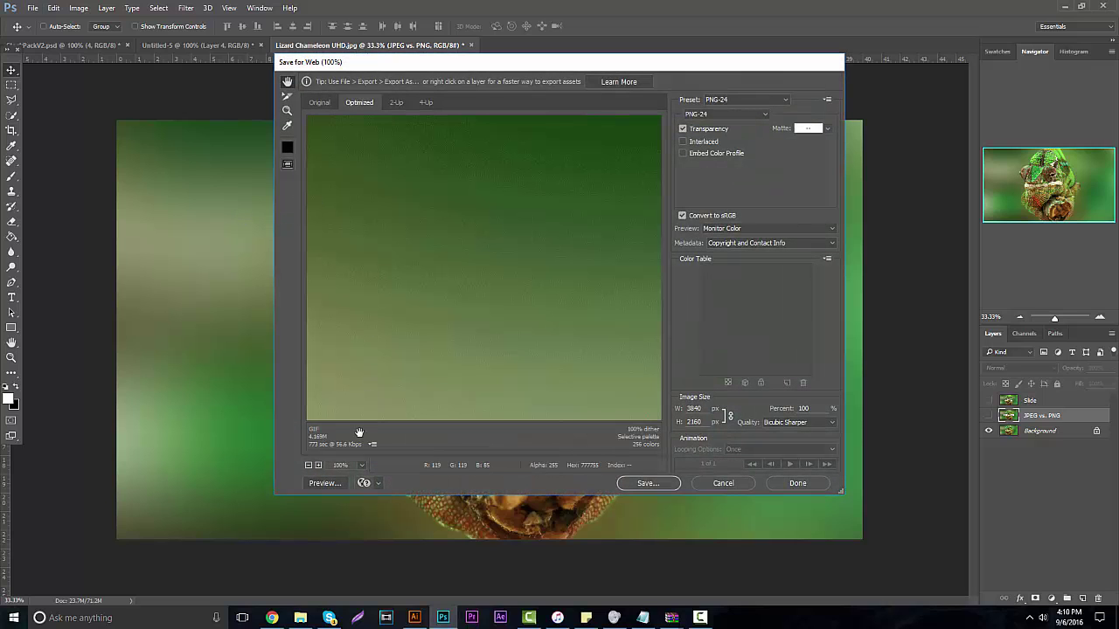
# Step: Preview colours as Internet Standard RGB and zoom out to fit the whole chameleon
pyautogui.scroll(-5, 408, 366)
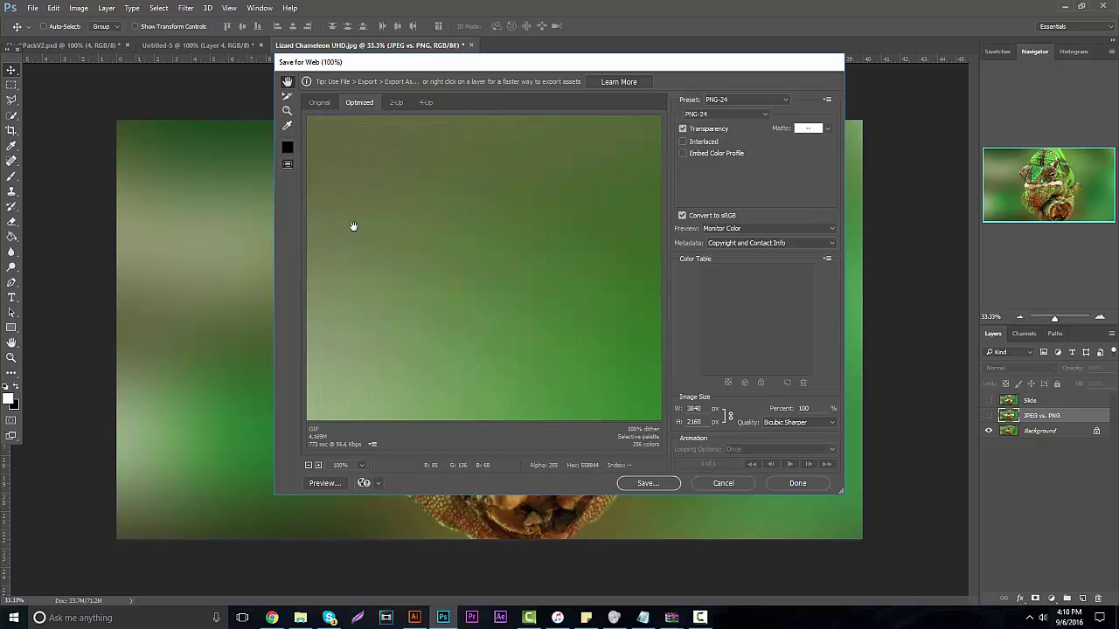
pyautogui.hotkey('ctrl', 'y')
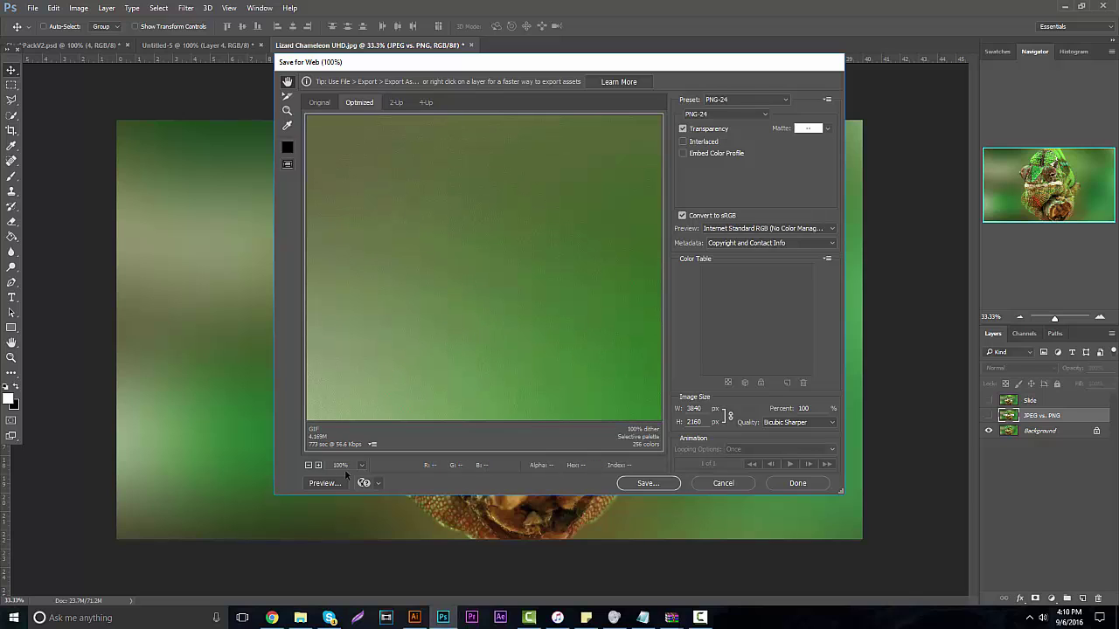
pyautogui.click(310, 467)
pyautogui.click(310, 467)
pyautogui.click(309, 467)
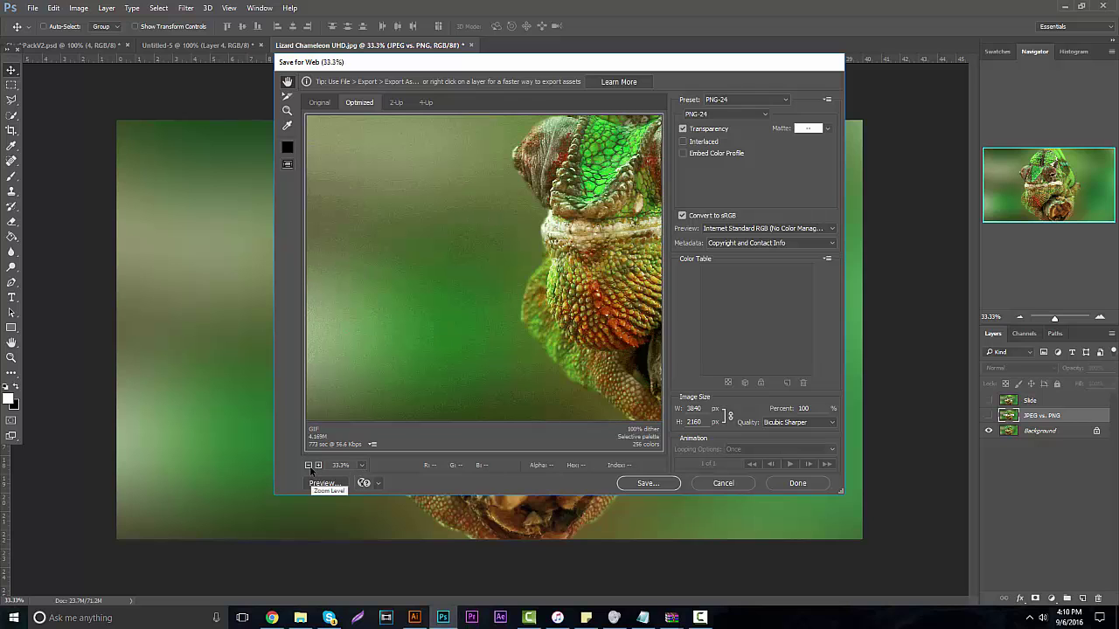
pyautogui.click(309, 466)
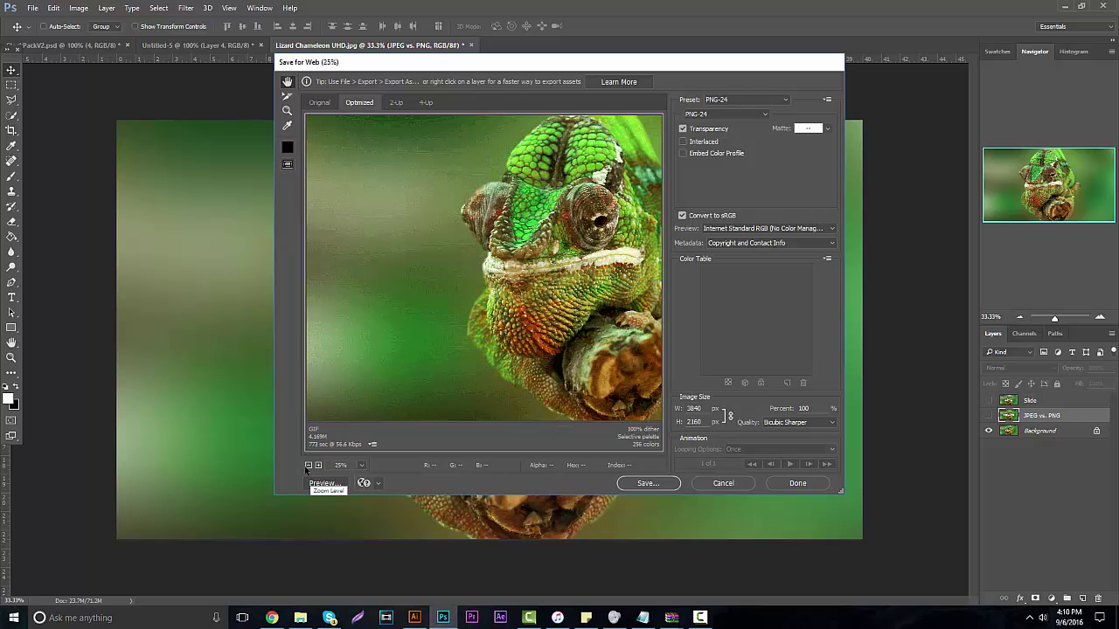
pyautogui.click(309, 466)
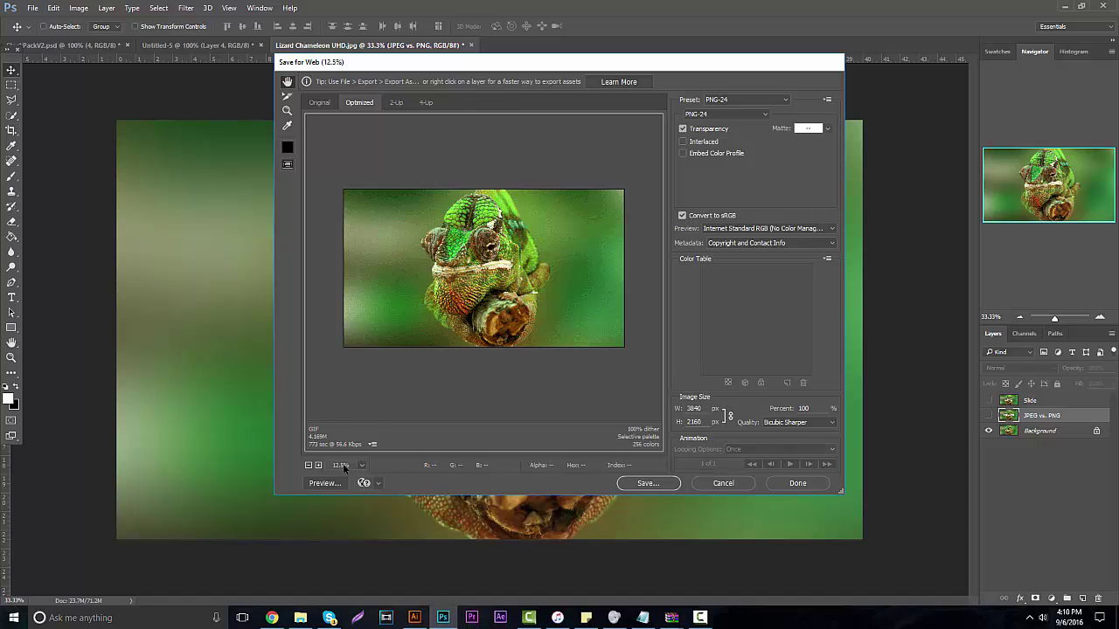
# Step: Zoom in to inspect pixel detail, zoom back out, and show the Original tab
pyautogui.click(318, 466)
pyautogui.click(318, 465)
pyautogui.click(318, 465)
pyautogui.click(318, 466)
pyautogui.click(318, 466)
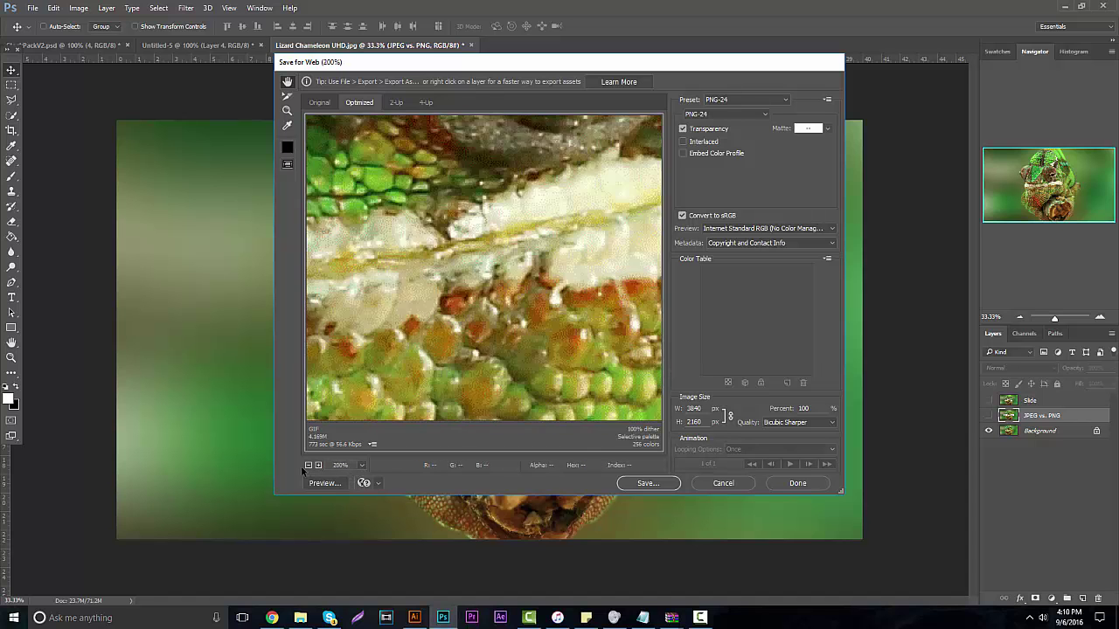
pyautogui.click(308, 466)
pyautogui.click(309, 466)
pyautogui.click(308, 466)
pyautogui.click(308, 465)
pyautogui.click(309, 466)
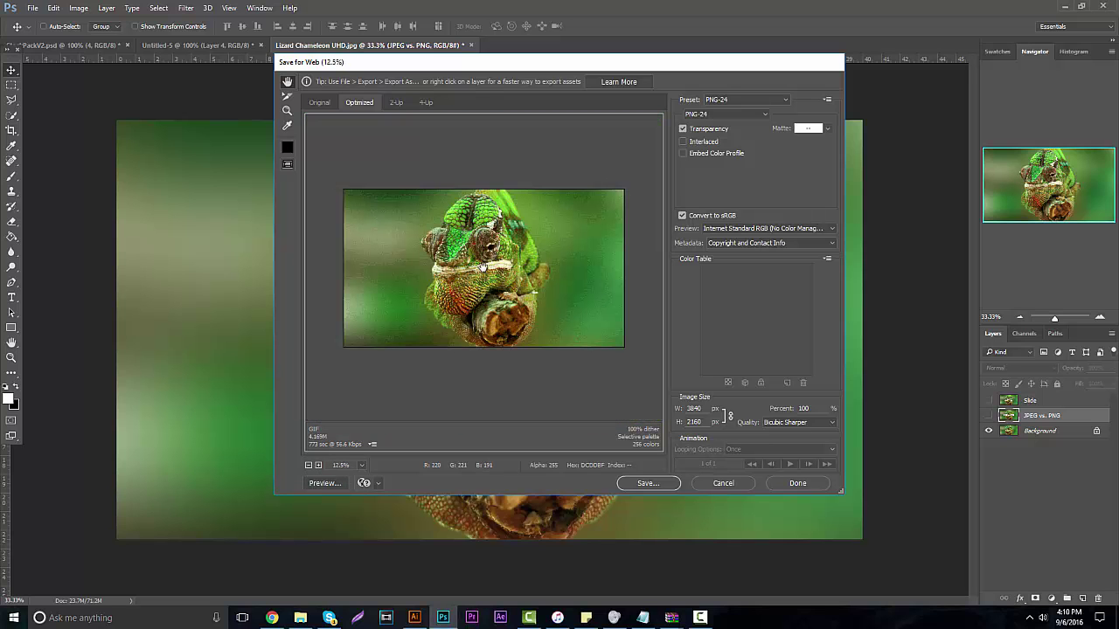
pyautogui.click(320, 102)
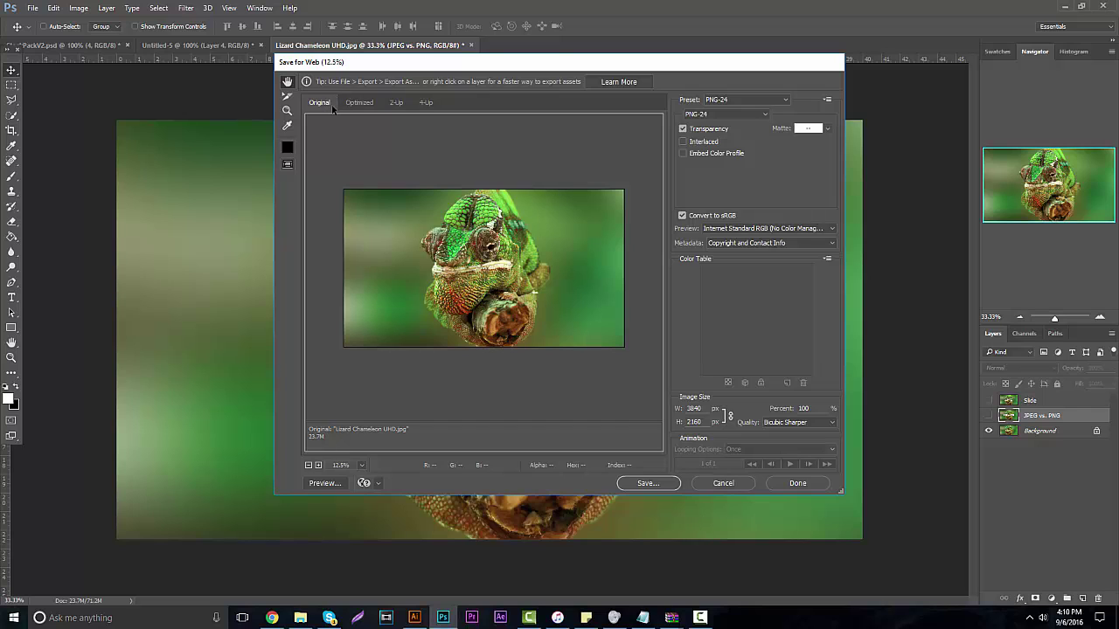
# Step: Zoom the preview to 25%, review the presets and formats, and keep PNG-24
pyautogui.click(319, 464)
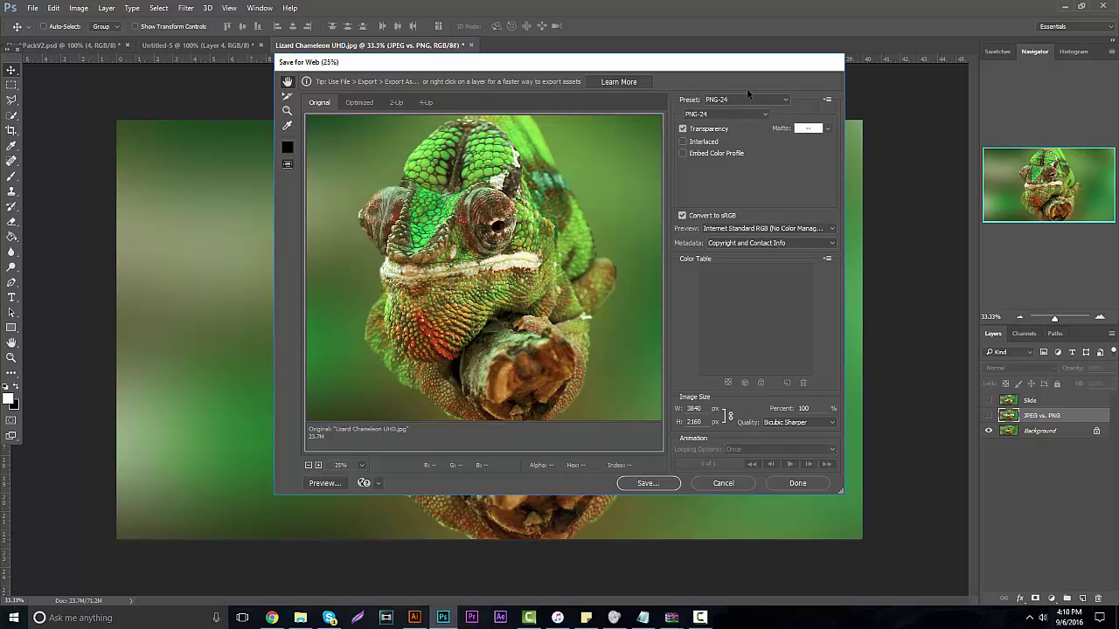
pyautogui.click(773, 104)
pyautogui.click(773, 104)
pyautogui.click(756, 116)
pyautogui.click(774, 106)
pyautogui.click(774, 105)
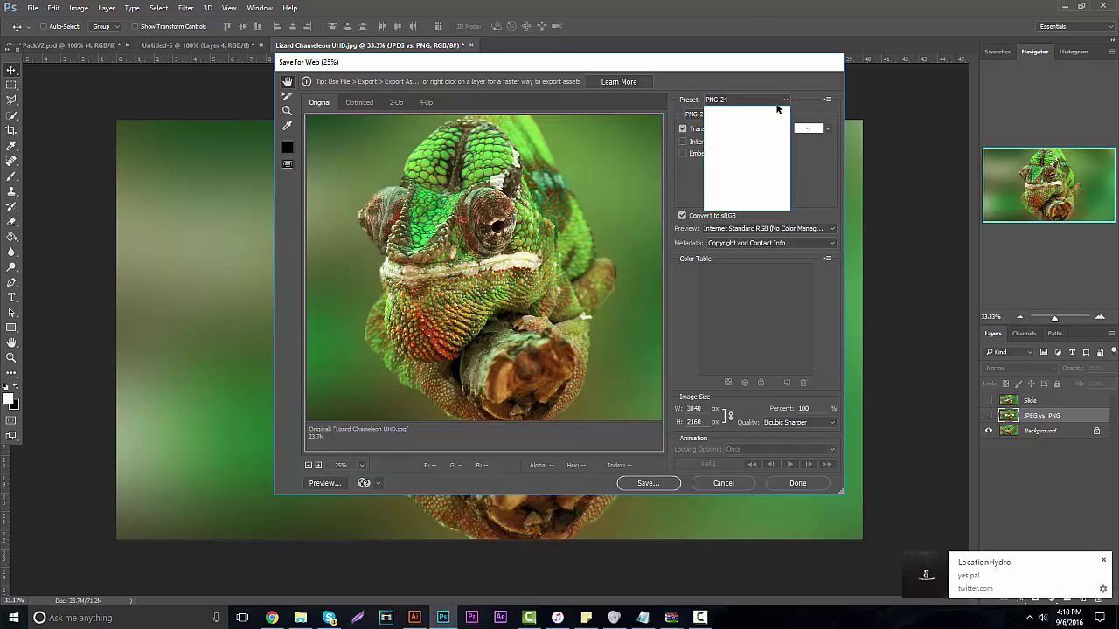
pyautogui.click(774, 105)
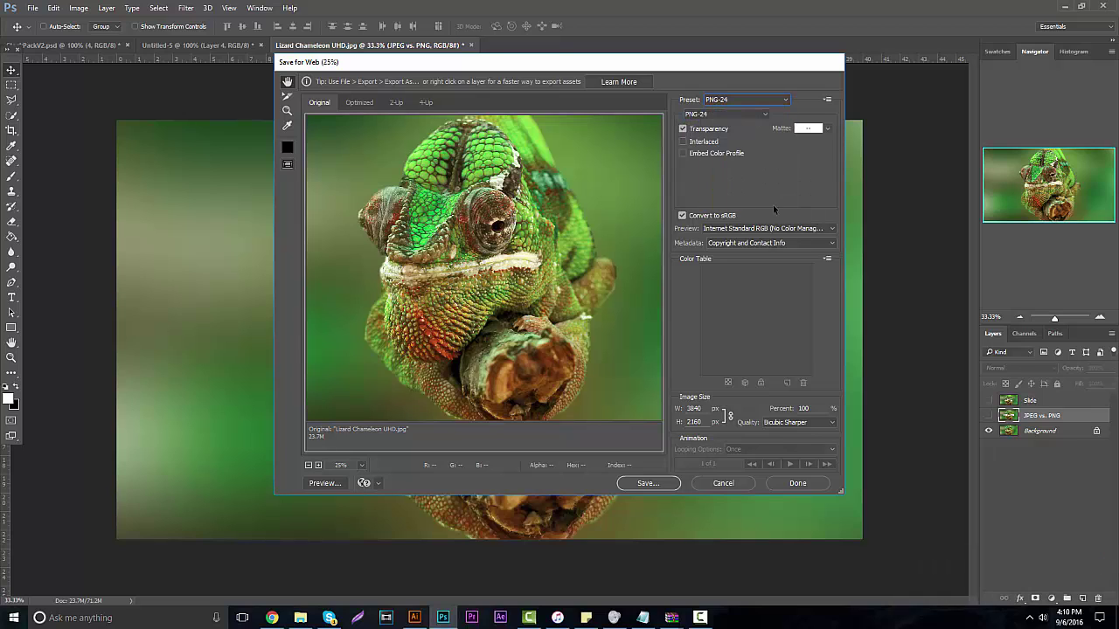
pyautogui.click(762, 116)
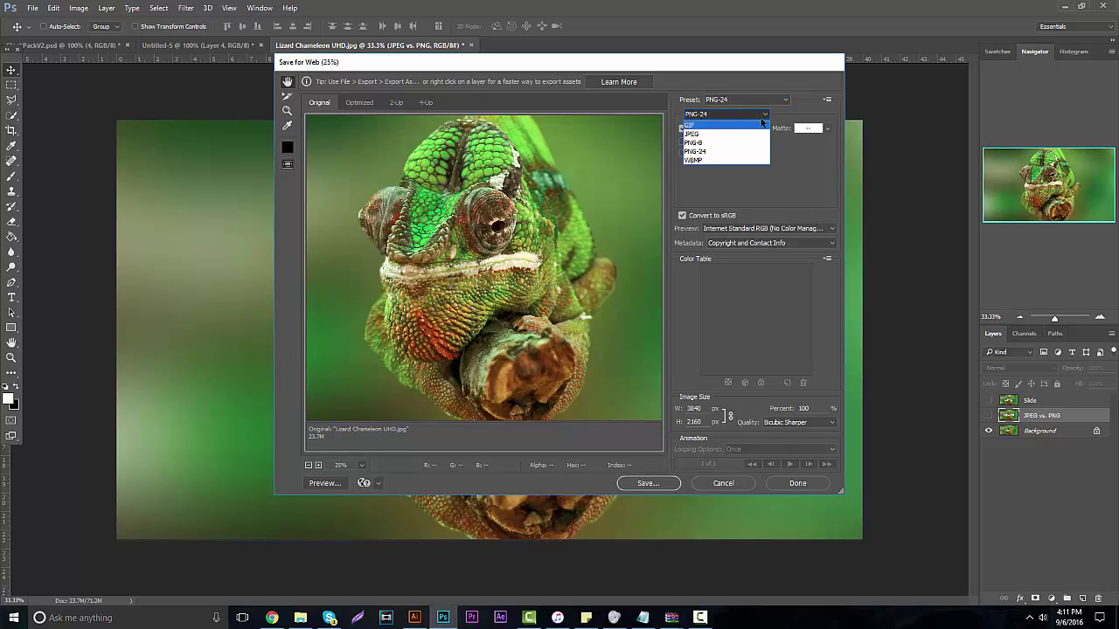
pyautogui.click(721, 152)
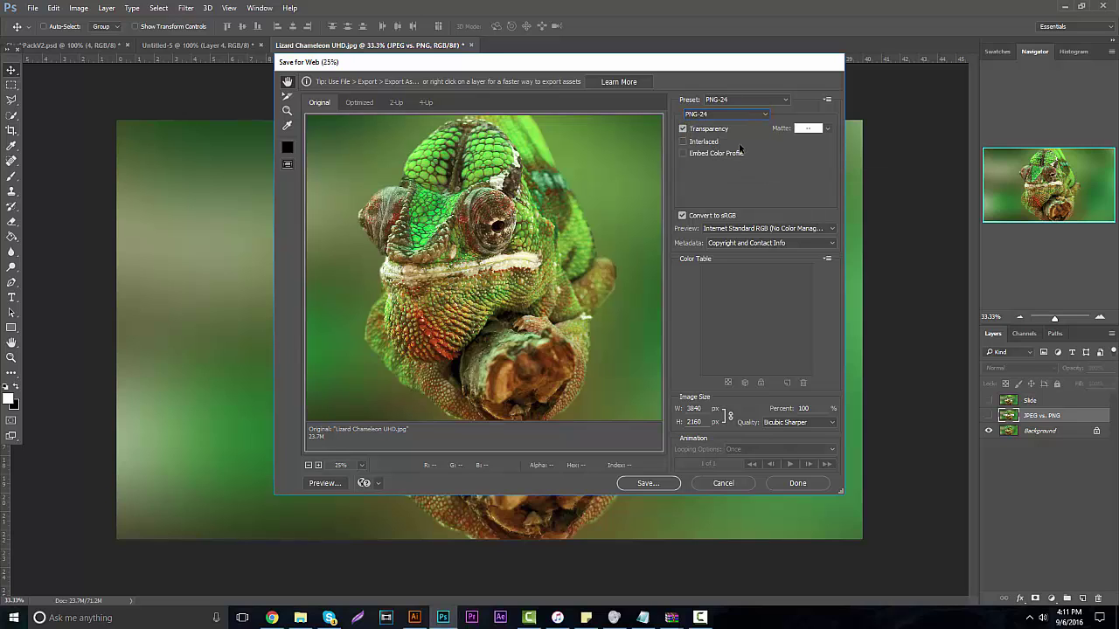
pyautogui.click(799, 232)
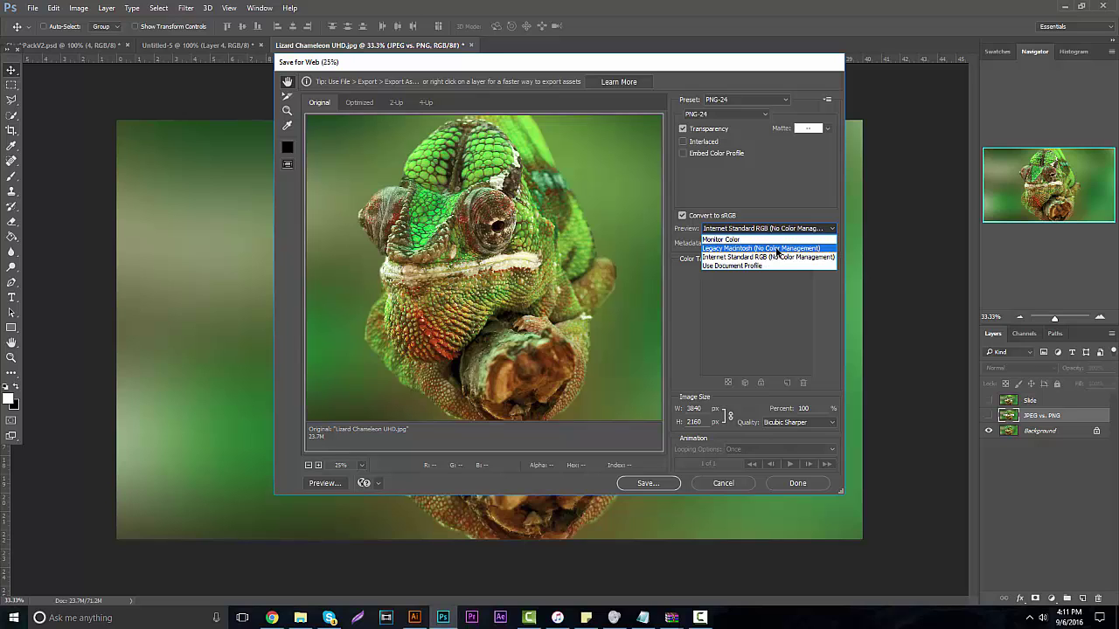
# Step: Keep Internet Standard RGB preview and set Metadata to Copyright and Contact Info
pyautogui.click(772, 258)
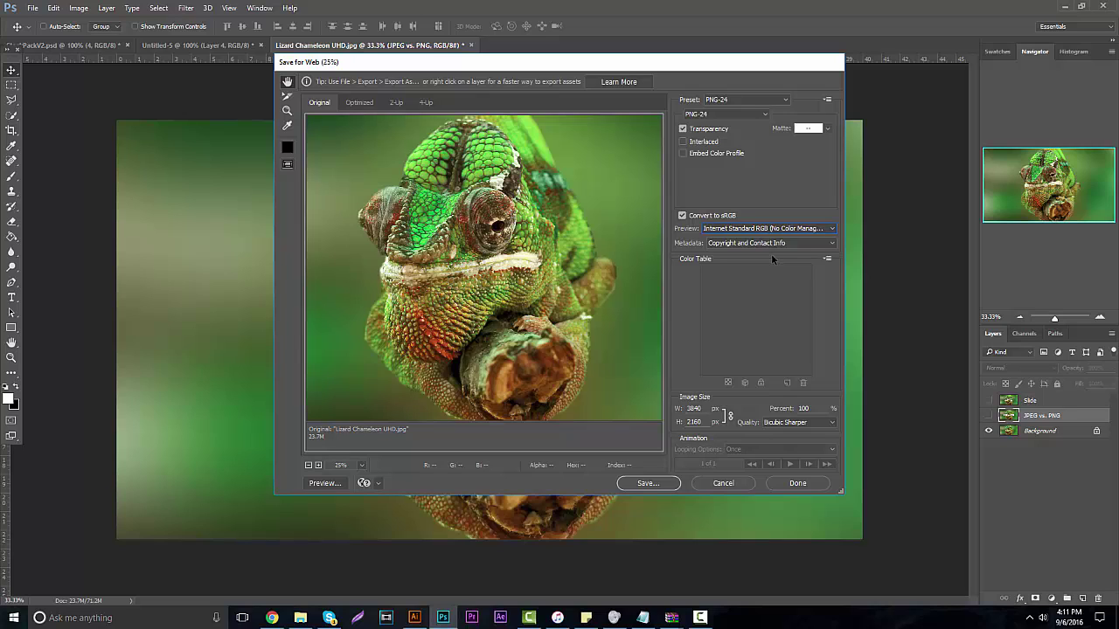
pyautogui.click(800, 243)
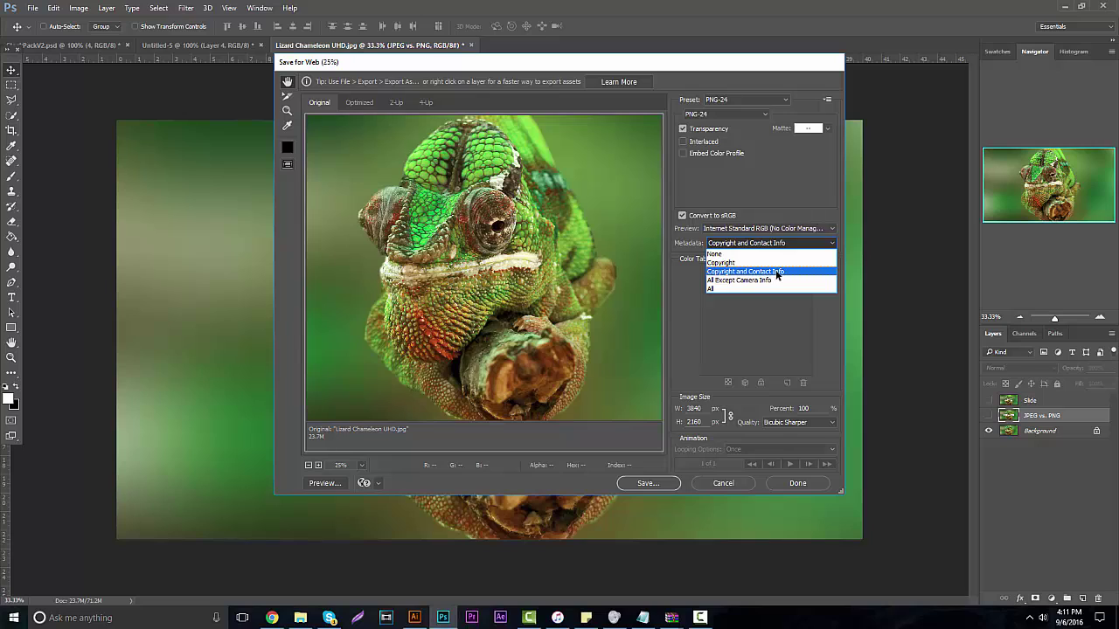
pyautogui.click(777, 272)
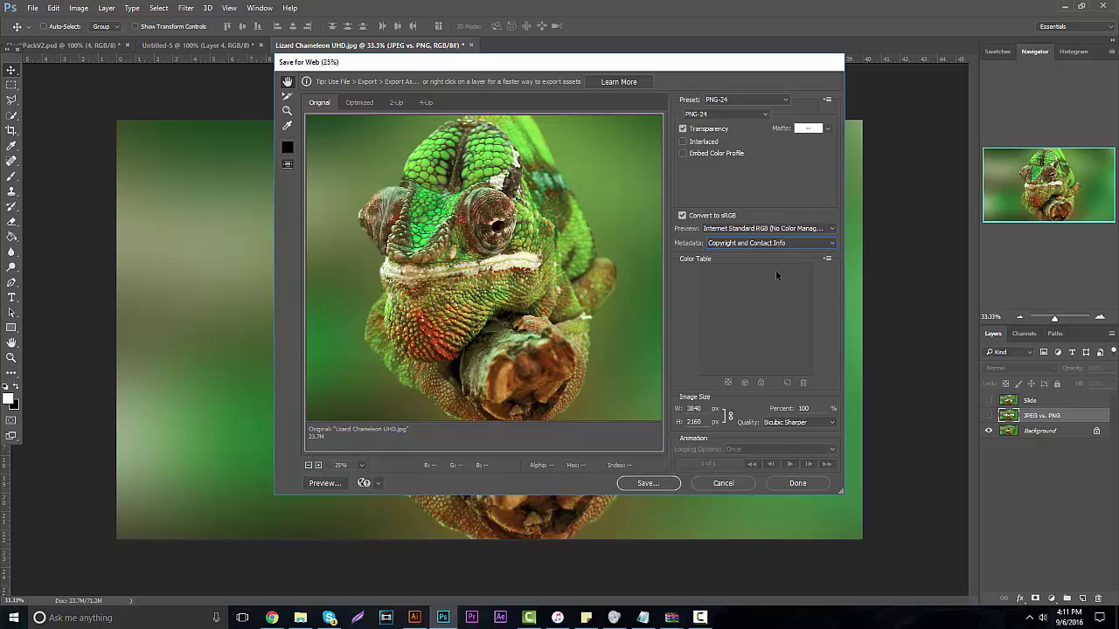
pyautogui.click(748, 244)
pyautogui.click(743, 250)
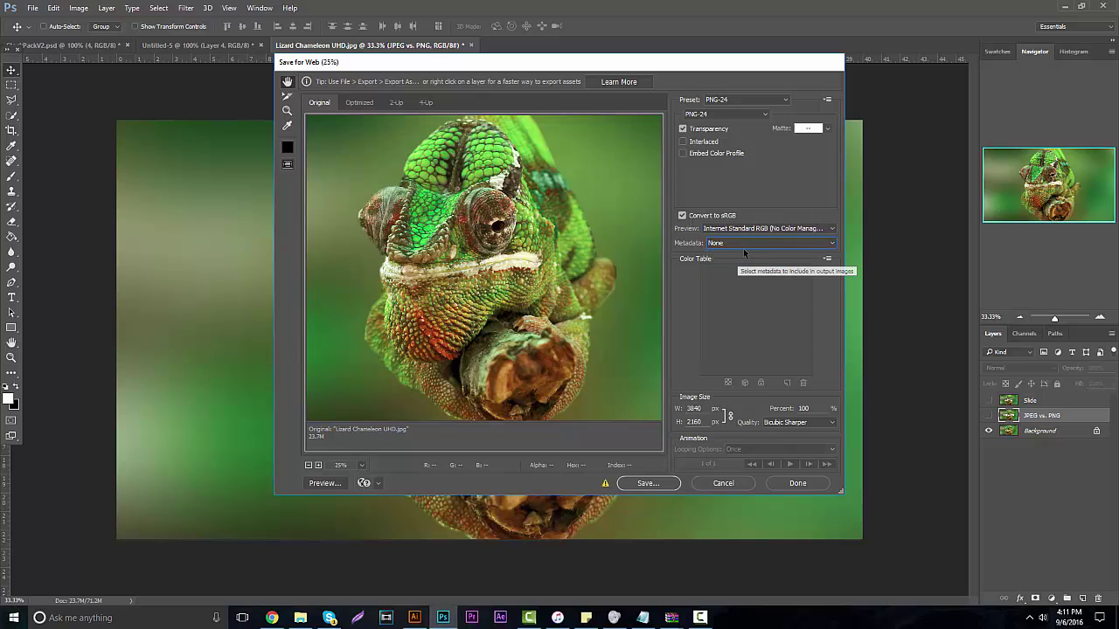
pyautogui.click(771, 243)
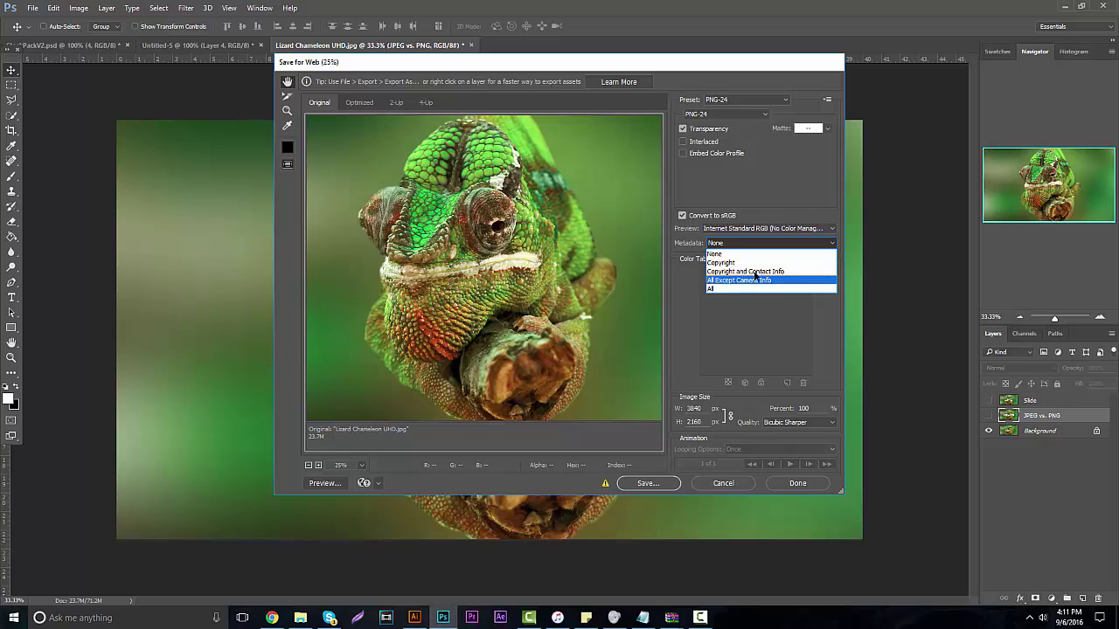
pyautogui.click(755, 271)
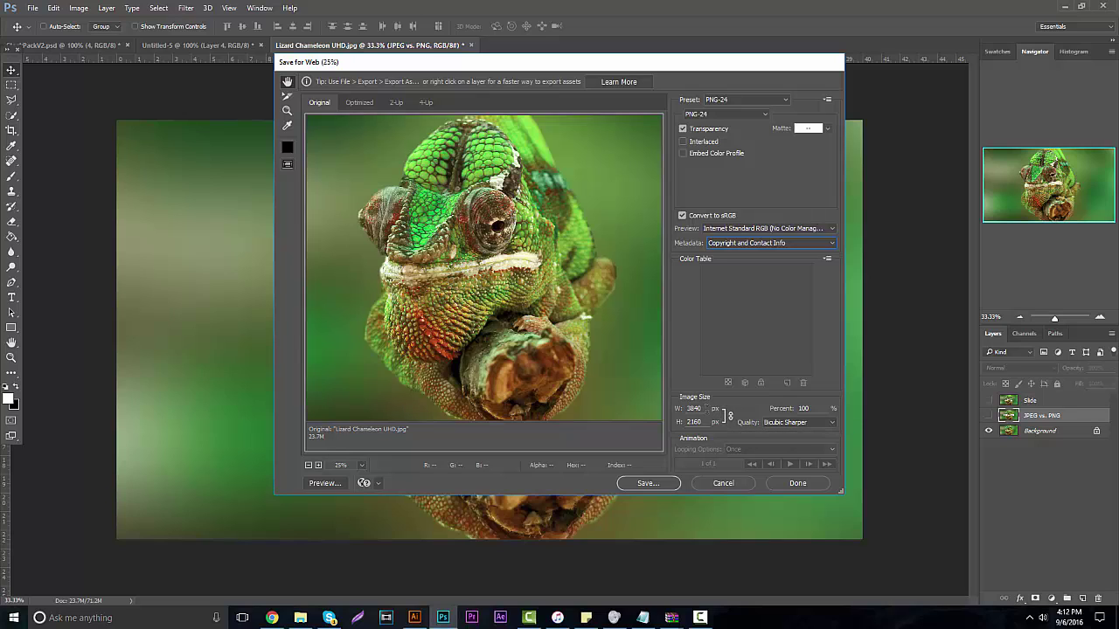
# Step: Set the export width to 1920 with proportions linked, keeping Bicubic Sharper
pyautogui.doubleClick(707, 409)
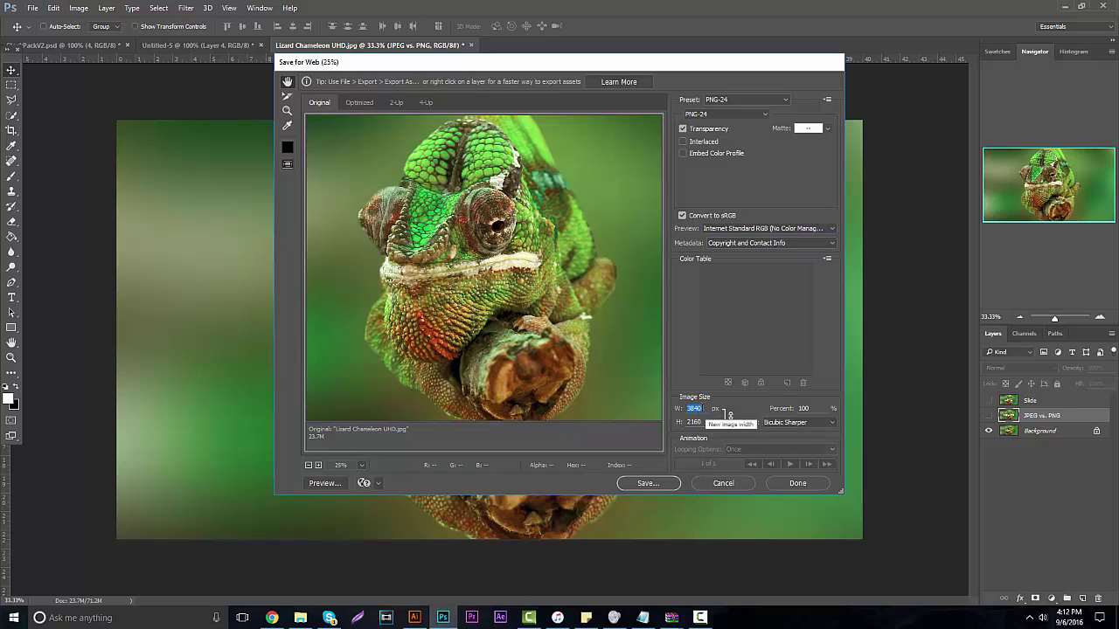
pyautogui.write('1920')
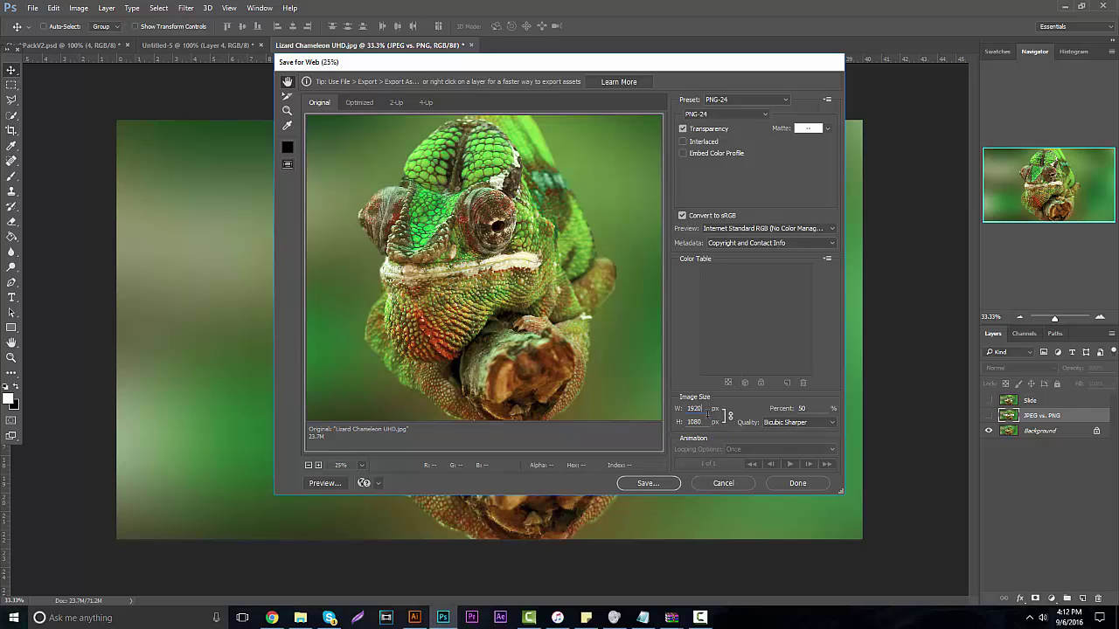
pyautogui.click(731, 417)
pyautogui.click(730, 417)
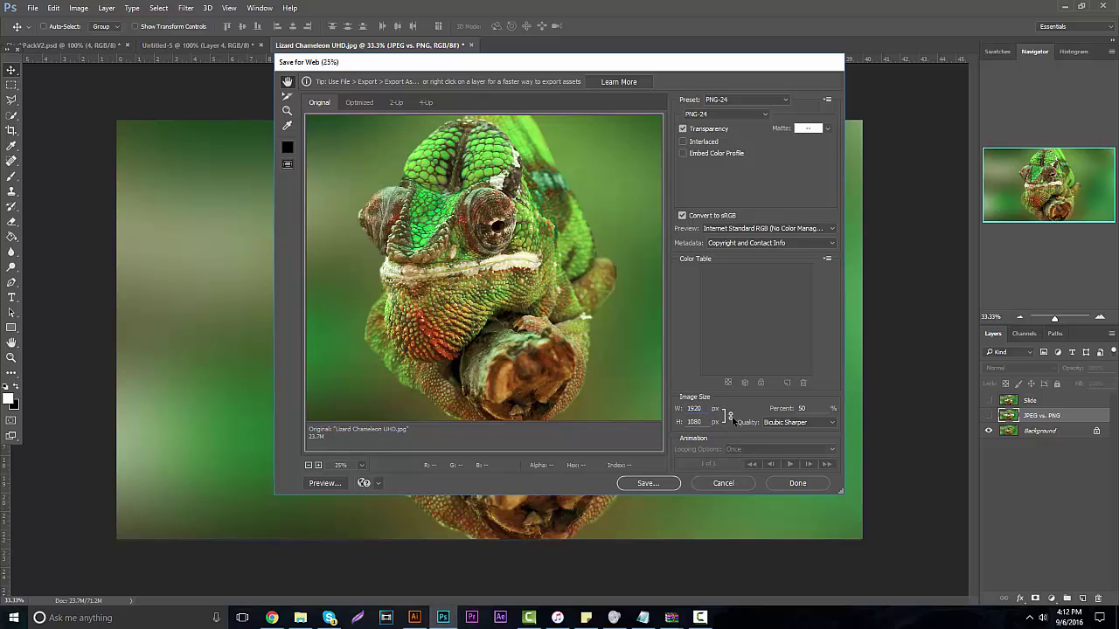
pyautogui.click(788, 423)
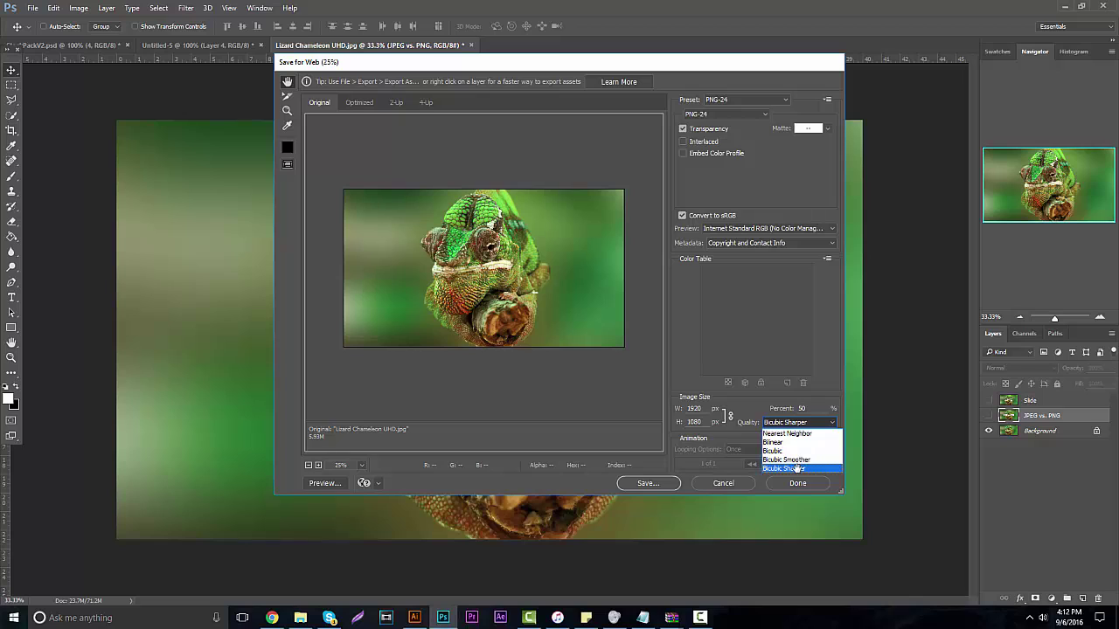
pyautogui.click(792, 469)
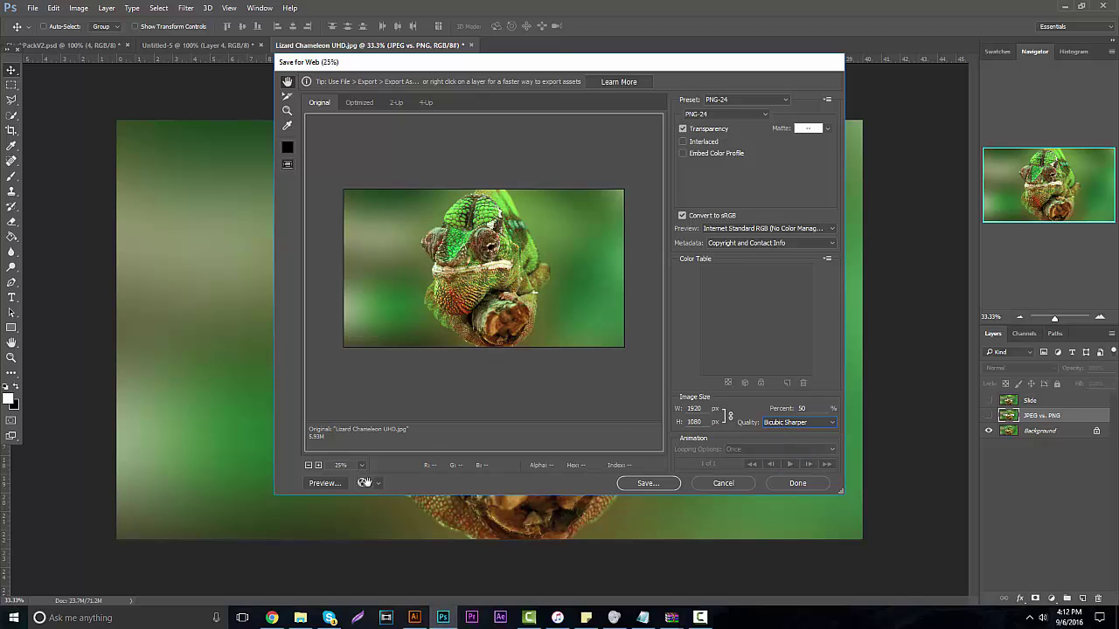
# Step: Set the preview zoom to 50%
pyautogui.click(361, 465)
pyautogui.click(361, 465)
pyautogui.click(361, 465)
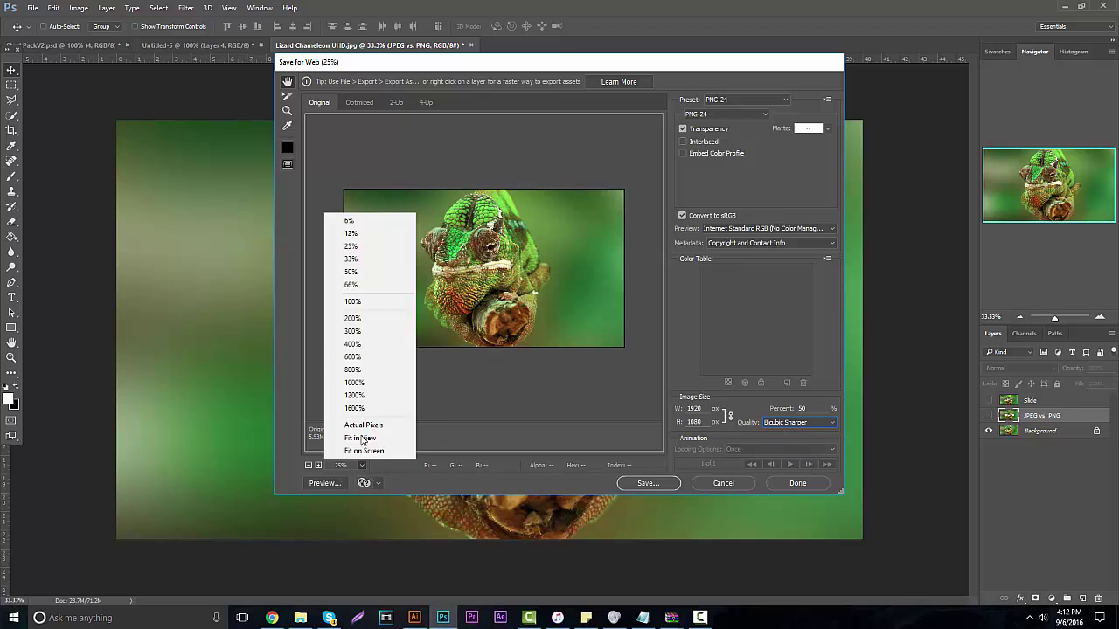
pyautogui.click(319, 465)
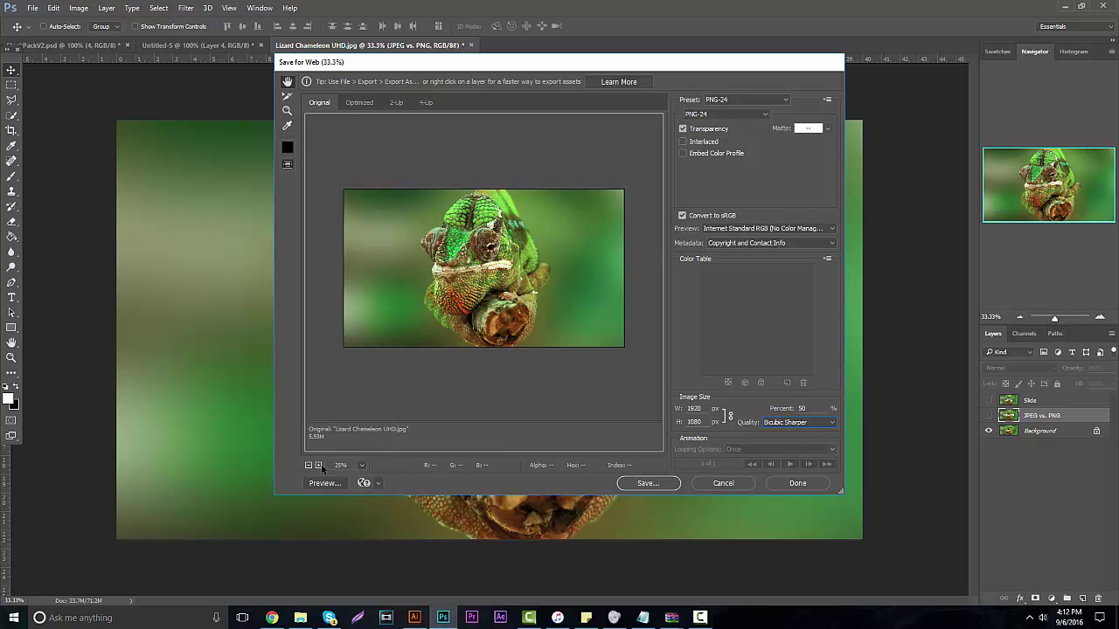
pyautogui.click(318, 465)
# Step: Try Bilinear, Bicubic and Bicubic Smoother resampling, then return to Bicubic Sharper
pyautogui.click(796, 423)
pyautogui.click(794, 440)
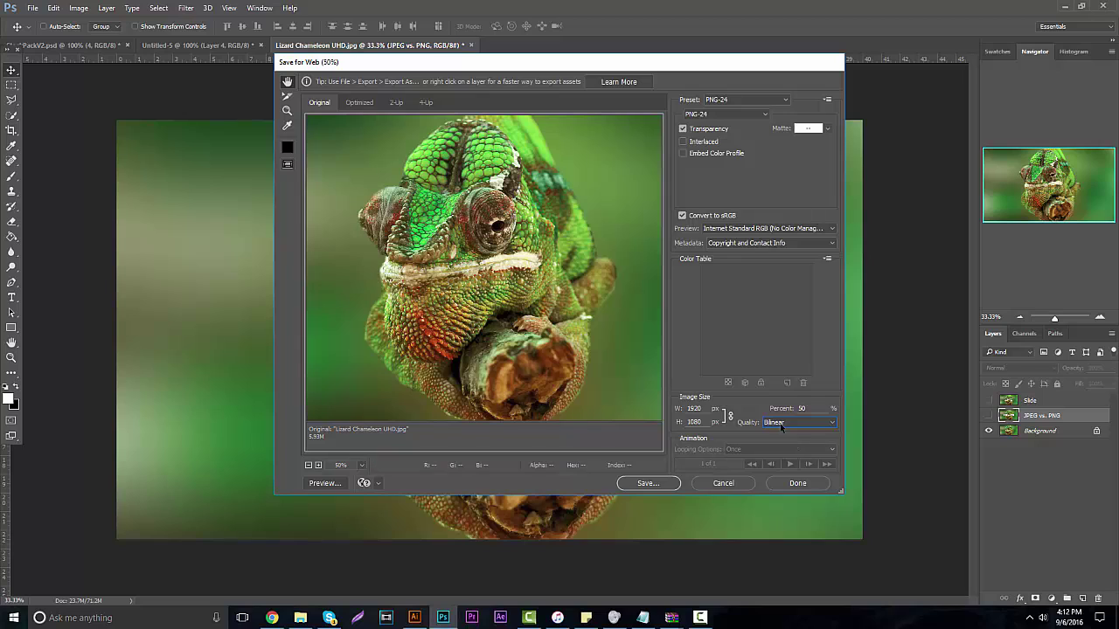
pyautogui.click(795, 423)
pyautogui.click(776, 447)
pyautogui.click(778, 425)
pyautogui.click(782, 460)
pyautogui.click(786, 427)
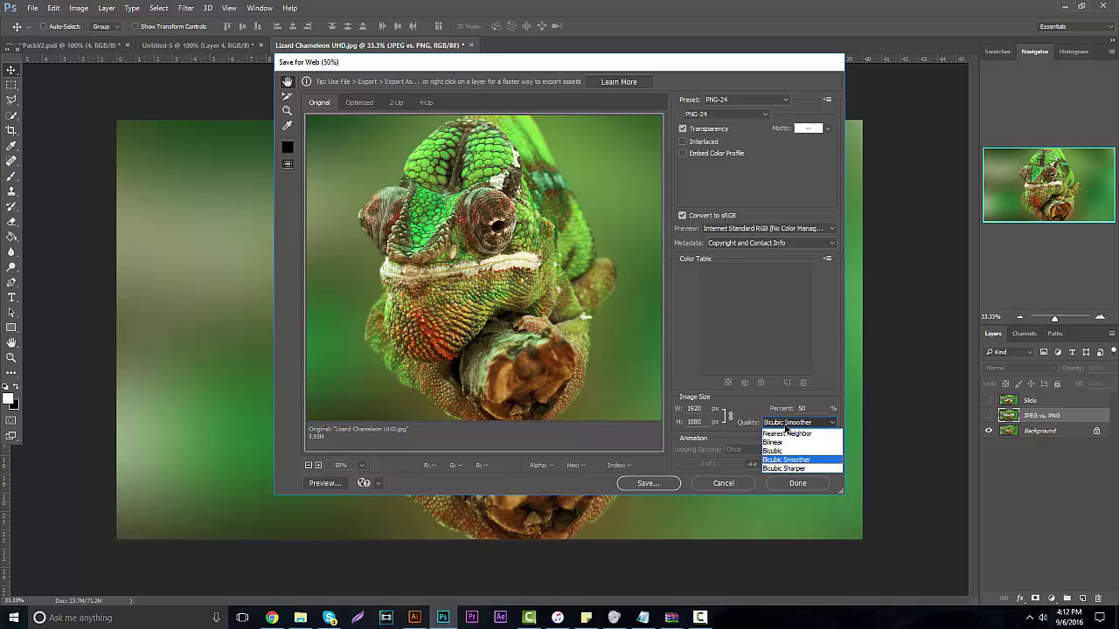
pyautogui.click(817, 469)
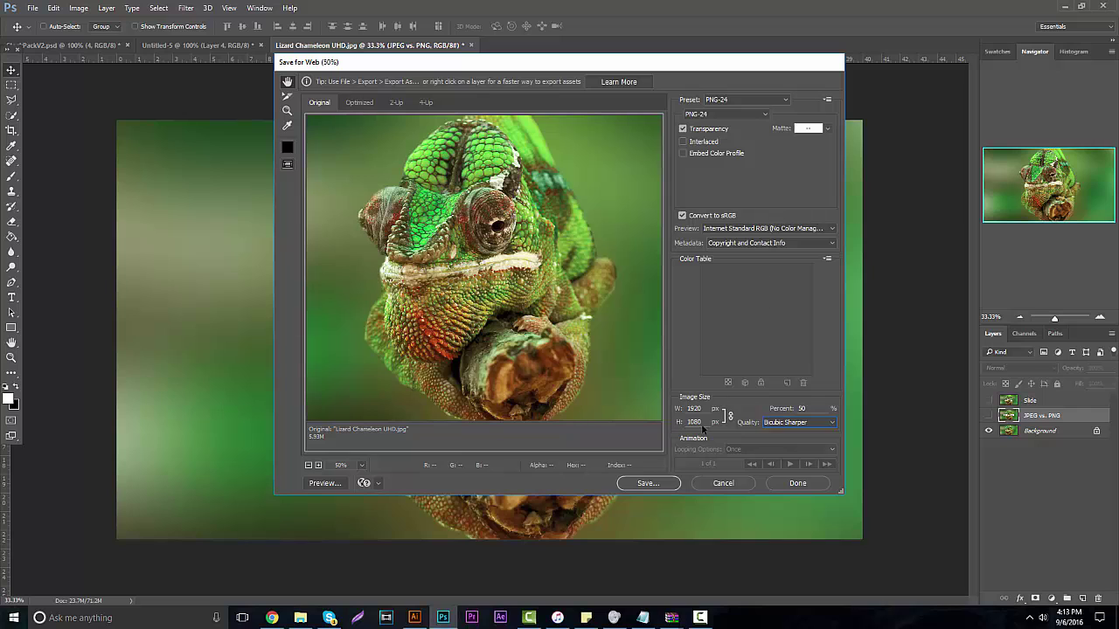
# Step: Start saving and create a new Tutorial folder on the Desktop
pyautogui.click(644, 484)
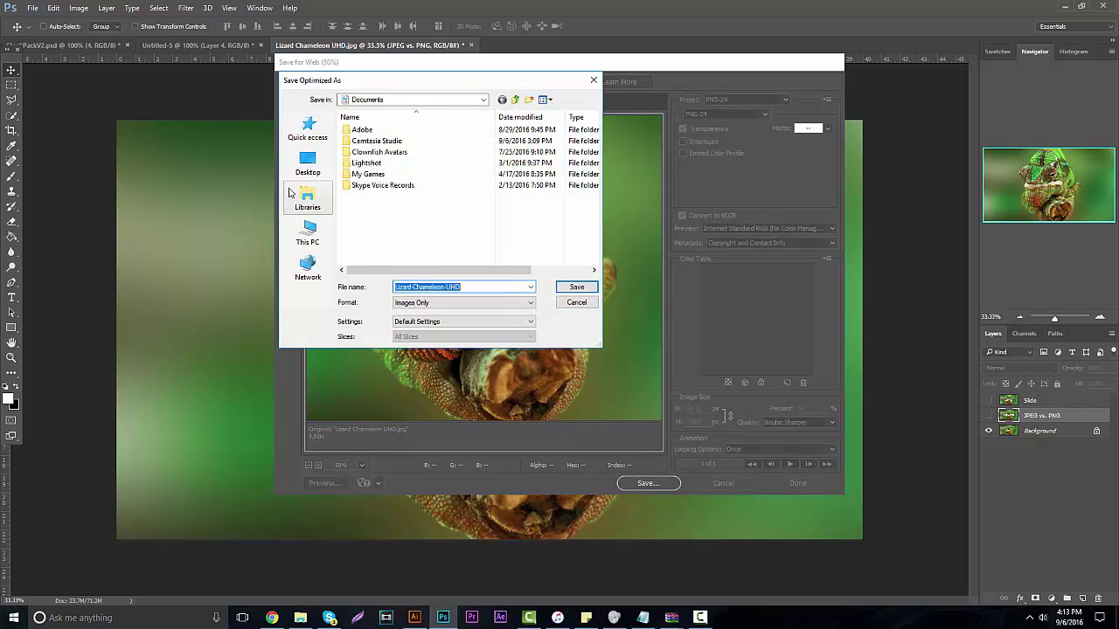
pyautogui.click(307, 164)
pyautogui.click(529, 100)
pyautogui.write('Tutorial')
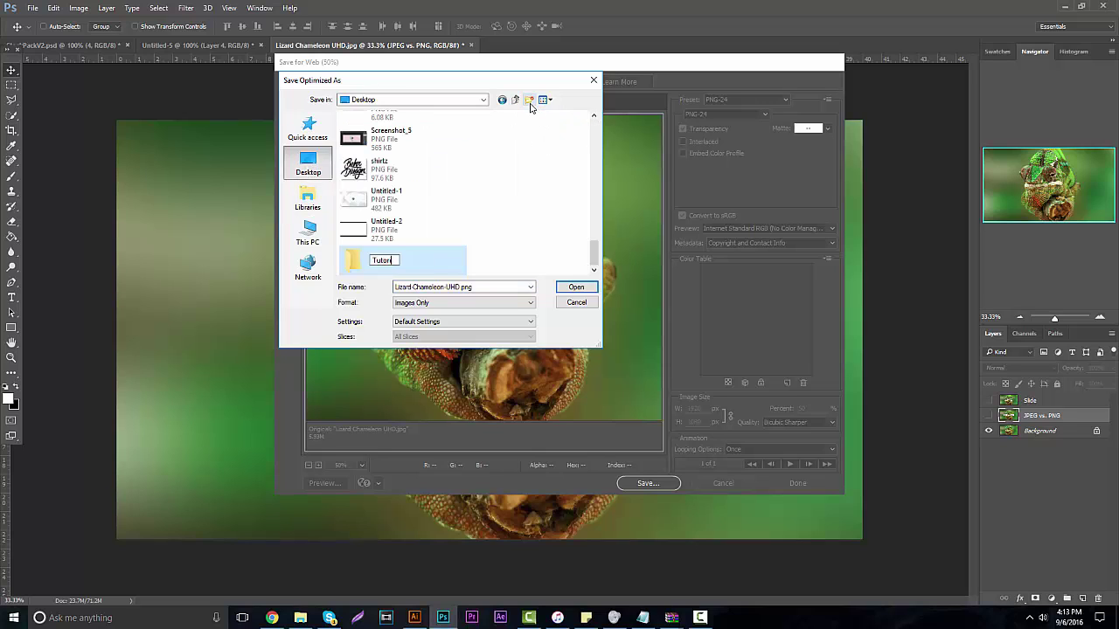
pyautogui.press('Return')
pyautogui.press('Return')
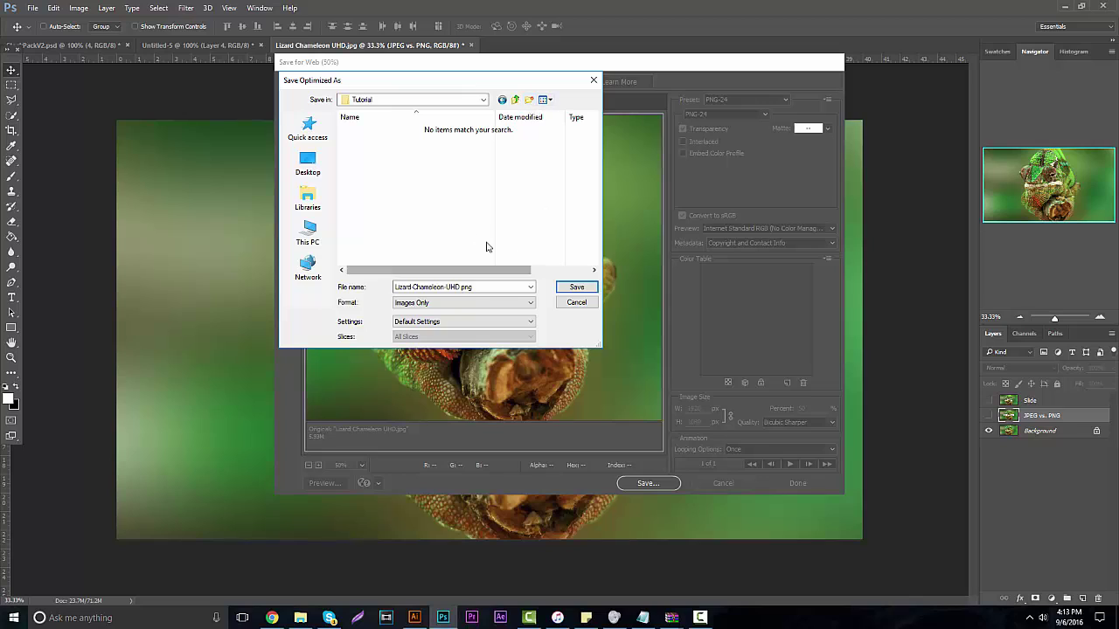
# Step: Save the image as Chamel with Images Only and Default Settings
pyautogui.doubleClick(469, 287)
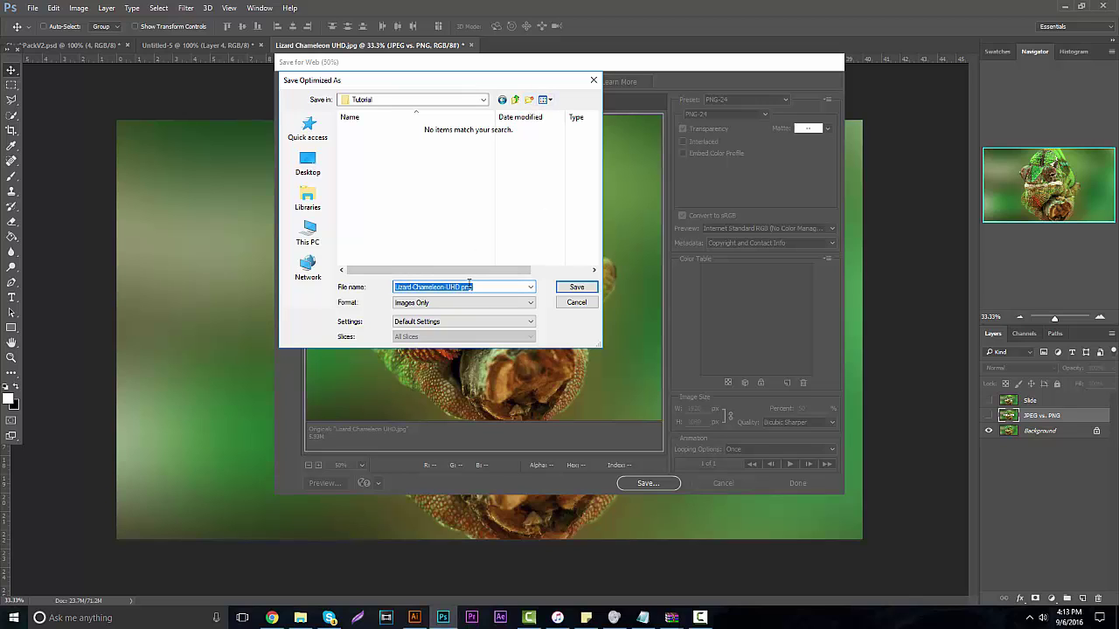
pyautogui.write('Chameleon')
pyautogui.press('BackSpace')
pyautogui.press('BackSpace')
pyautogui.press('BackSpace')
pyautogui.click(407, 303)
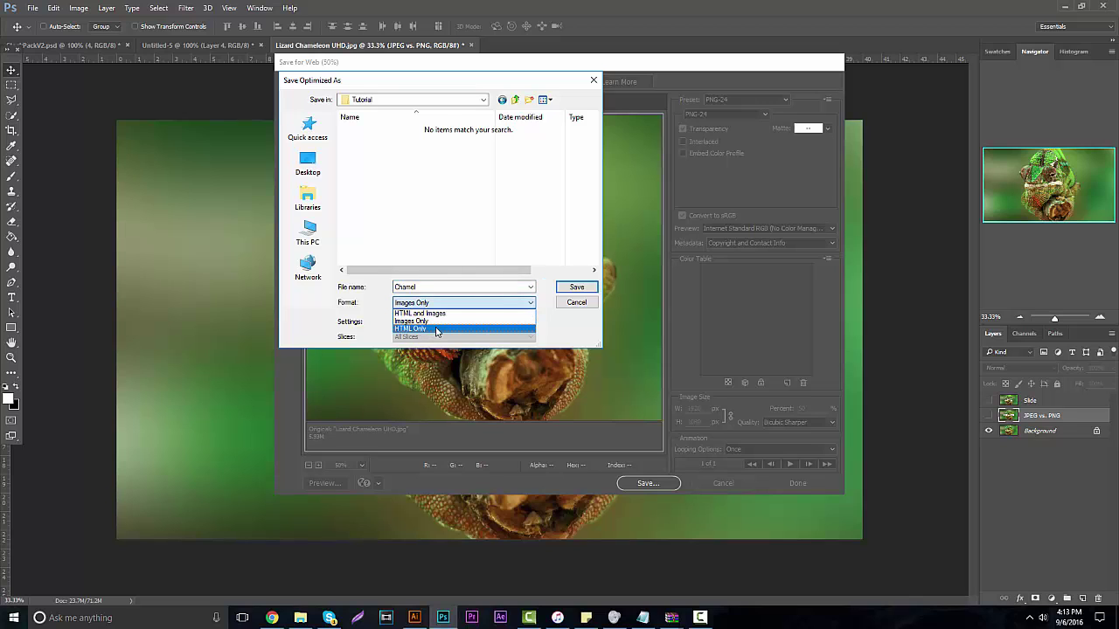
pyautogui.click(442, 321)
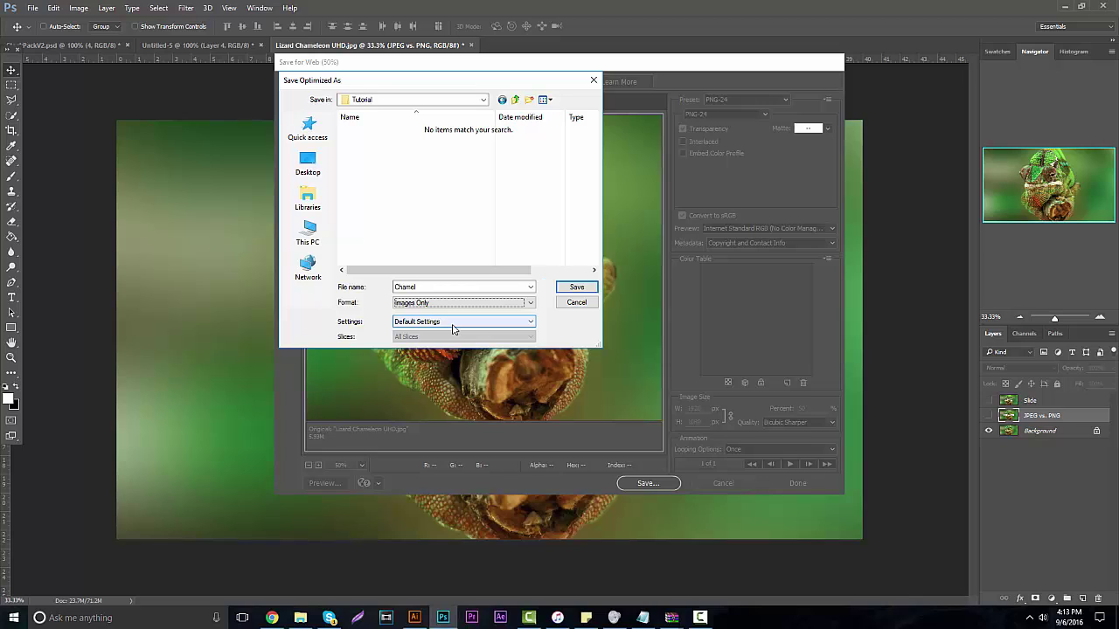
pyautogui.click(452, 323)
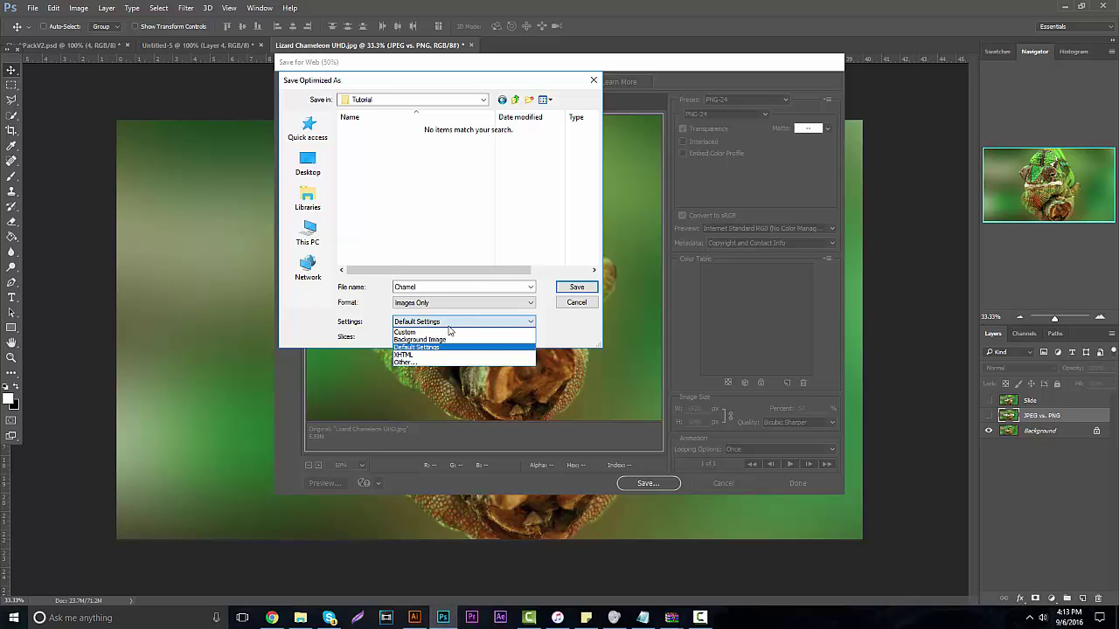
pyautogui.click(432, 347)
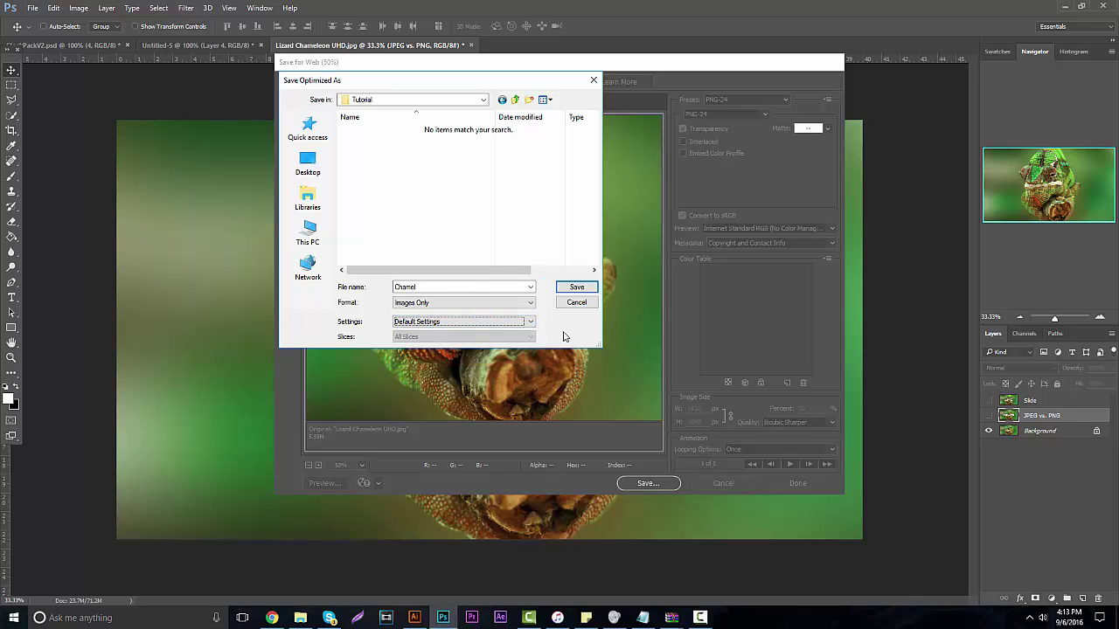
pyautogui.click(572, 287)
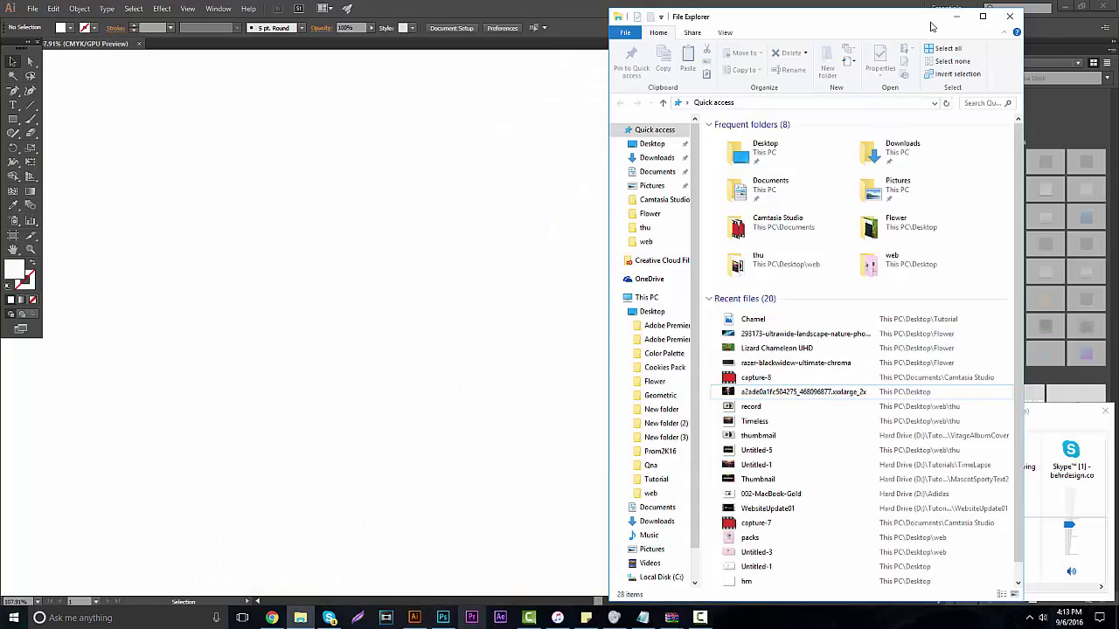
# Step: Clear the screen and open Chamel.png from the Tutorial folder in Photos
pyautogui.click(960, 15)
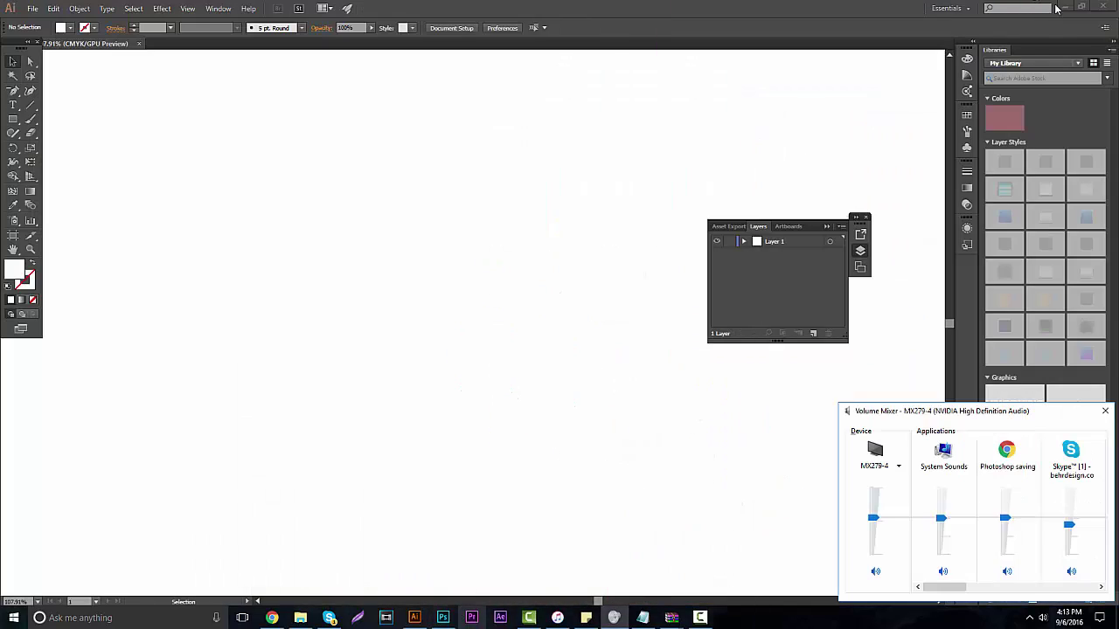
pyautogui.click(1064, 6)
pyautogui.click(1104, 411)
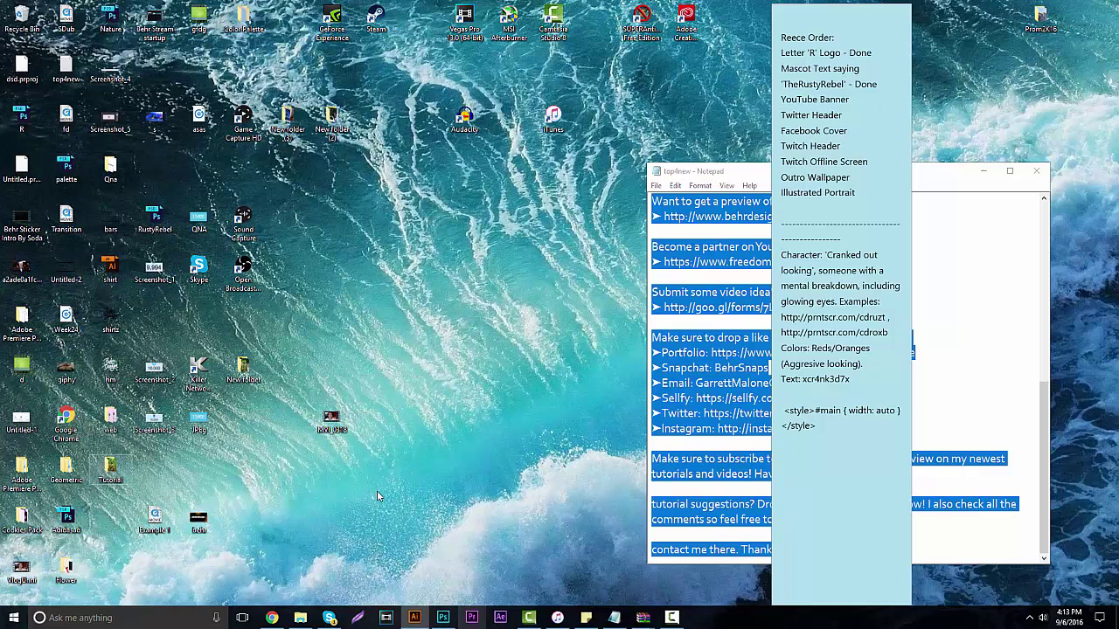
pyautogui.press('Return')
pyautogui.press('Down')
pyautogui.press('Return')
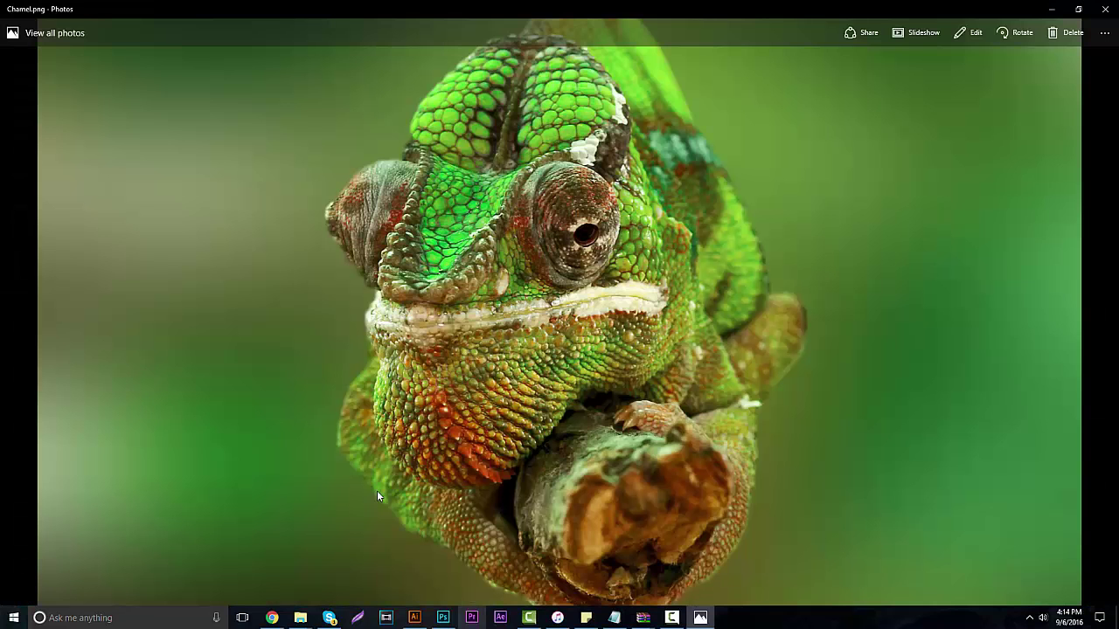